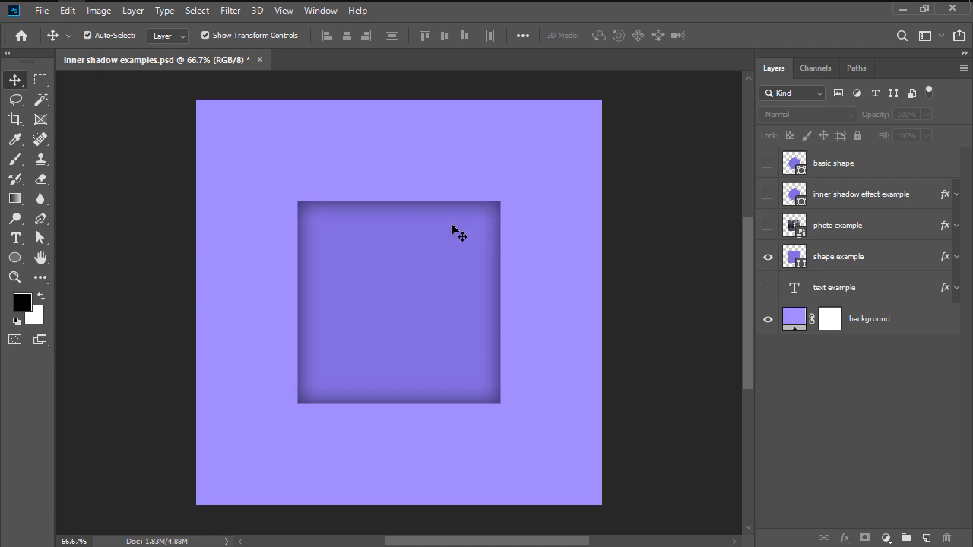
Hide the shape example and text example layers, and show and select the basic shape layer
click(768, 258)
click(768, 288)
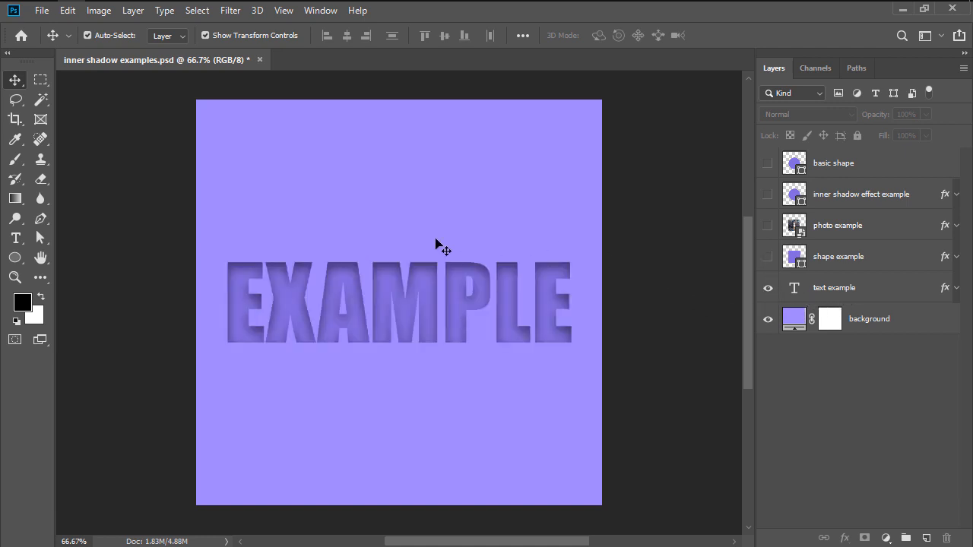
click(768, 289)
click(768, 164)
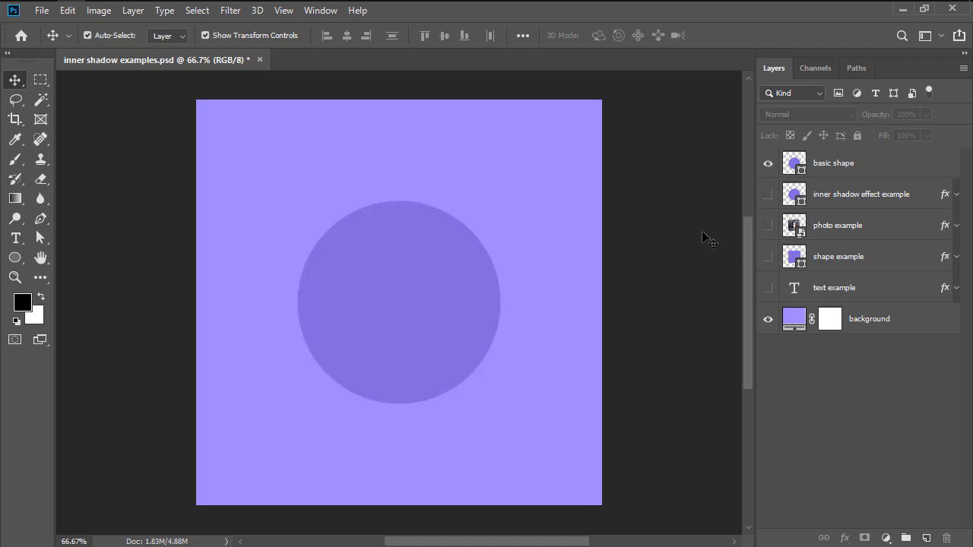
scroll(672, 272, down, 2)
drag(678, 267, 460, 273)
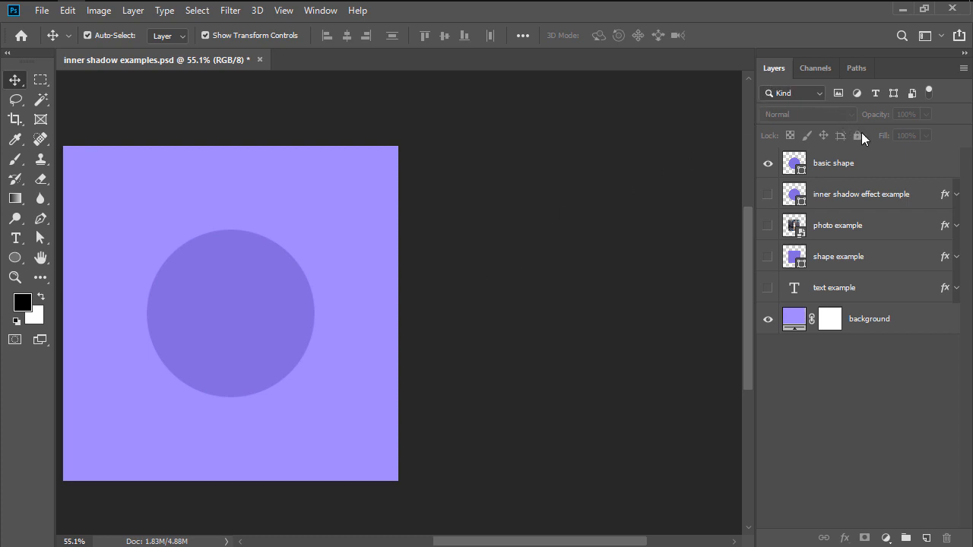
click(885, 167)
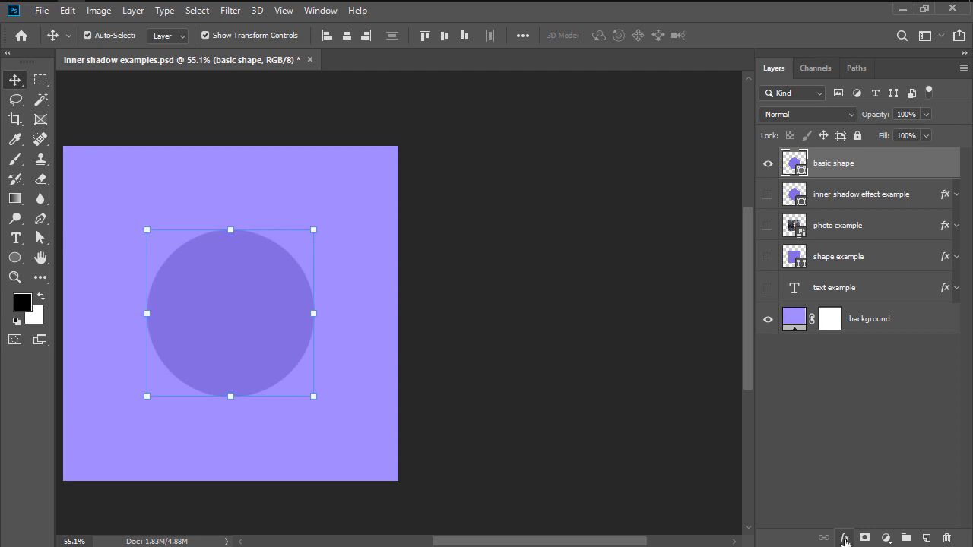
click(845, 539)
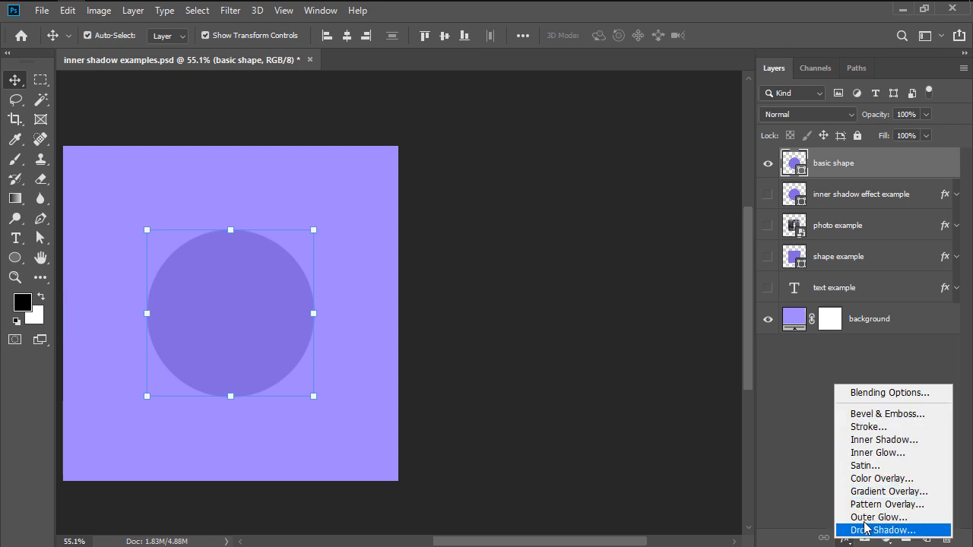
click(866, 441)
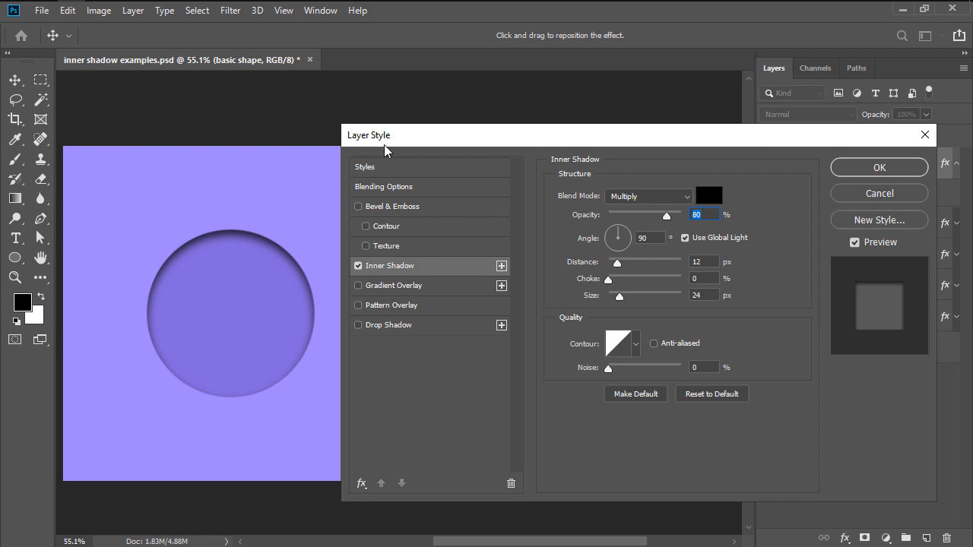
key(Escape)
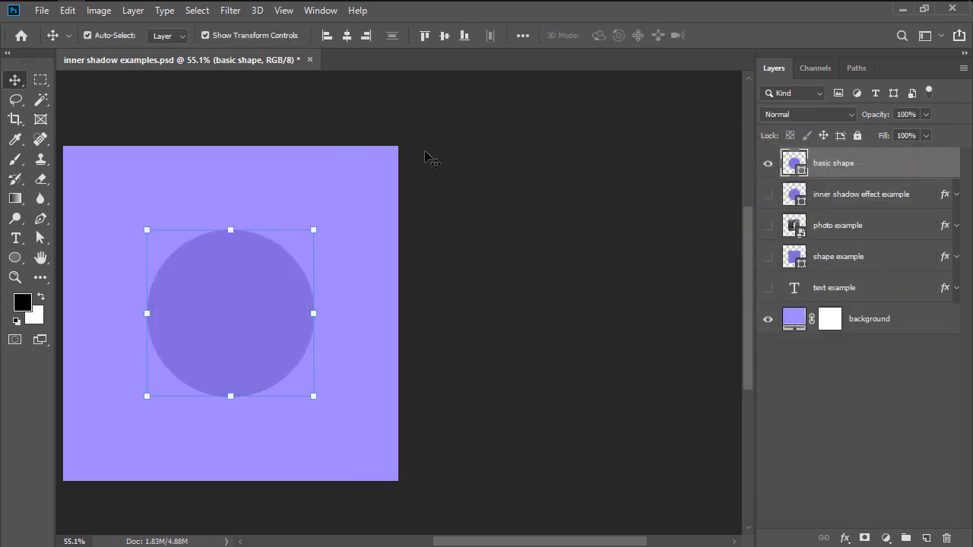
double_click(899, 174)
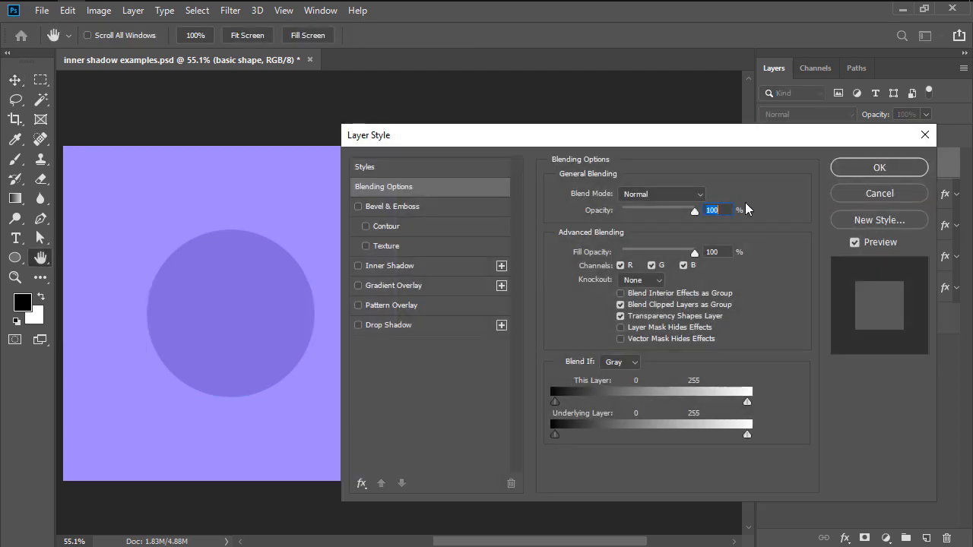
click(358, 266)
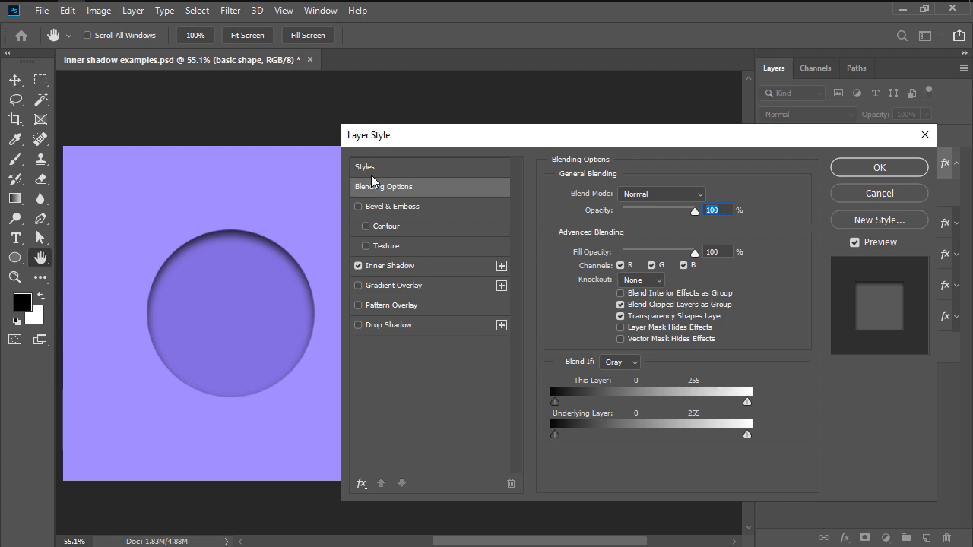
key(Escape)
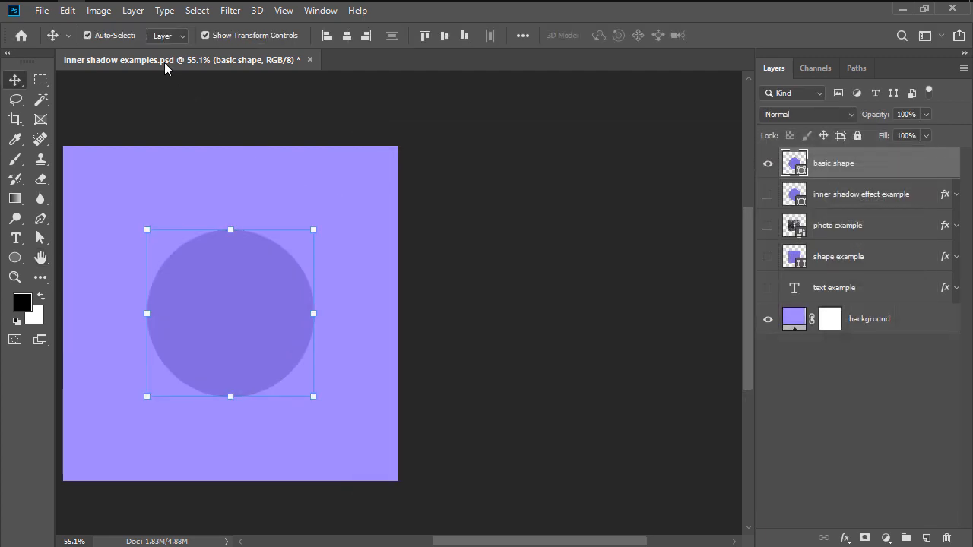
Add an Inner Shadow effect to the basic shape layer
click(140, 10)
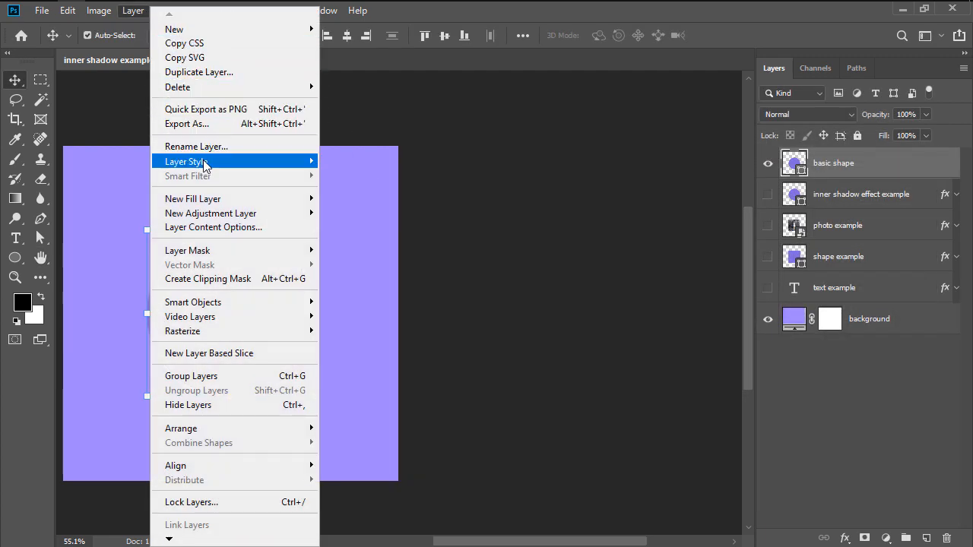
mouse_move(206, 165)
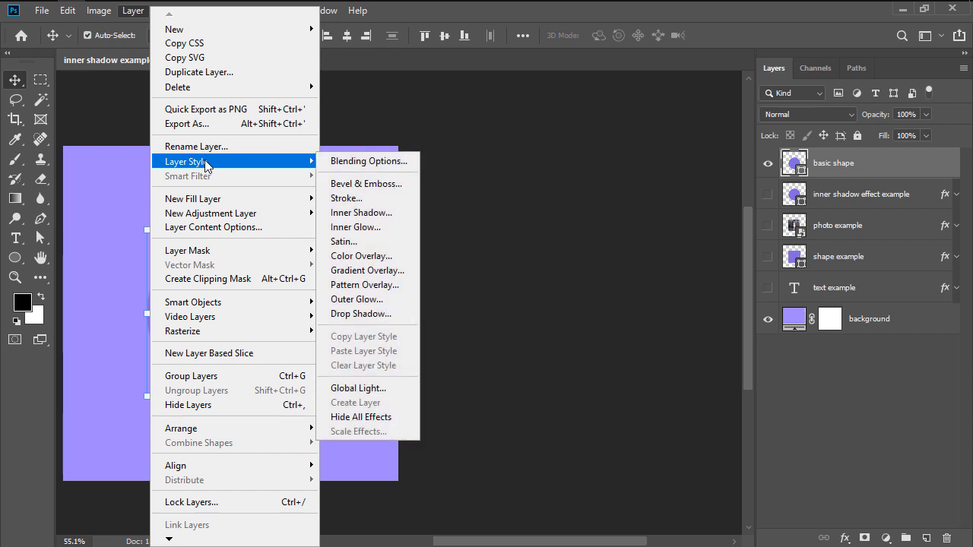
click(372, 217)
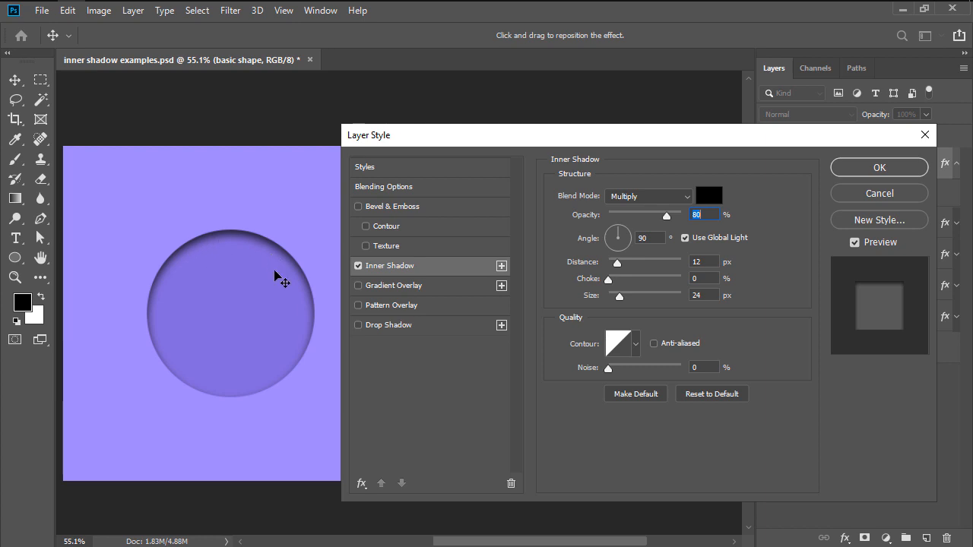
Try the Linear Burn blend mode for the inner shadow and return it to Multiply
click(654, 197)
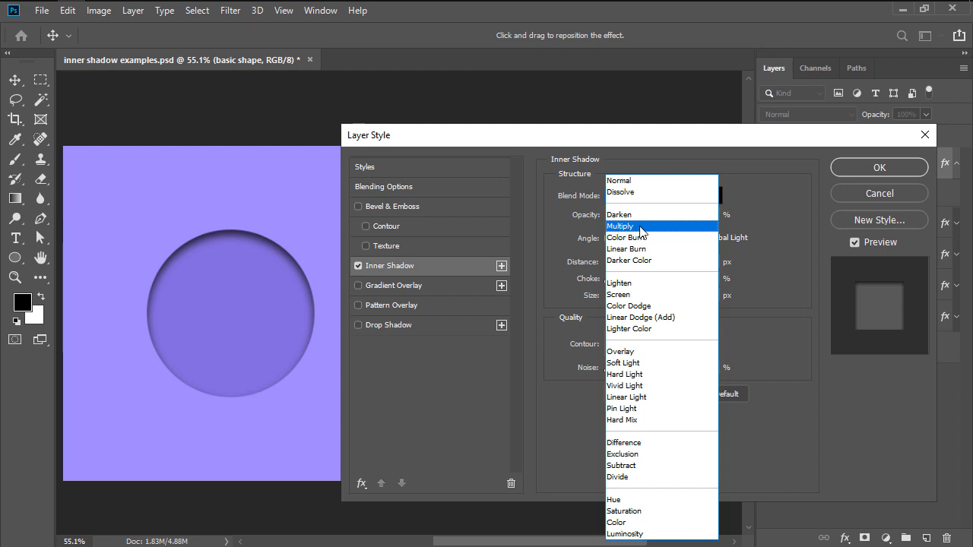
click(625, 249)
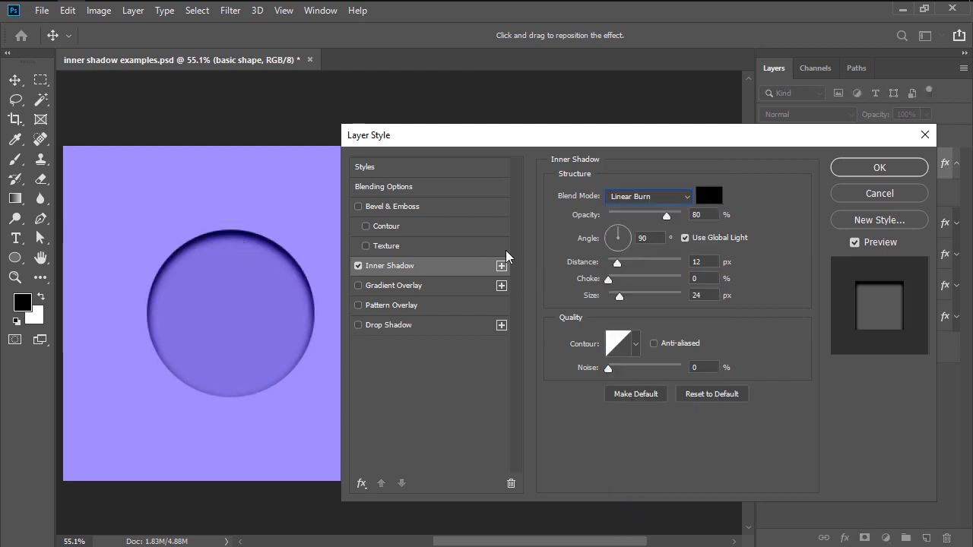
click(619, 197)
click(625, 227)
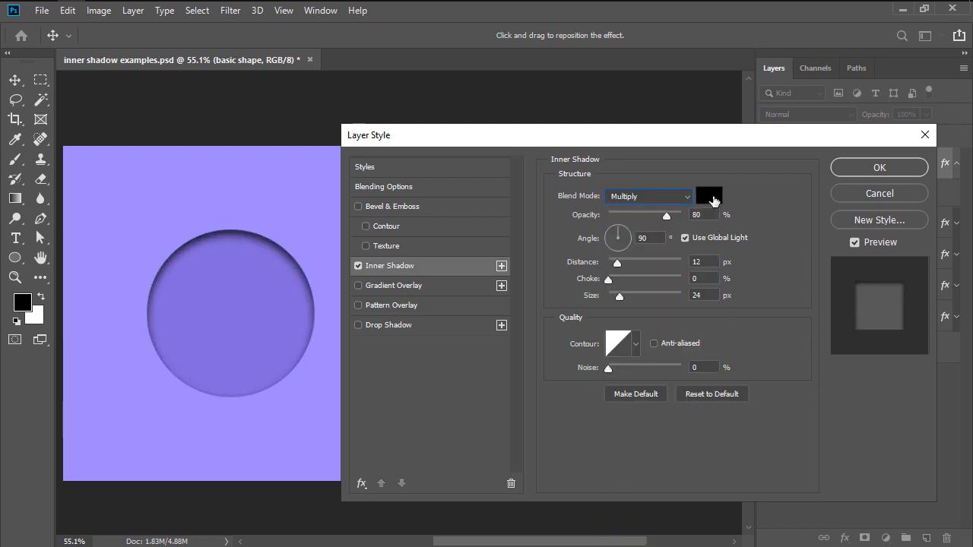
Set the inner shadow's color to the dark purple 1c1829, starting from the circle's own fill color
click(710, 196)
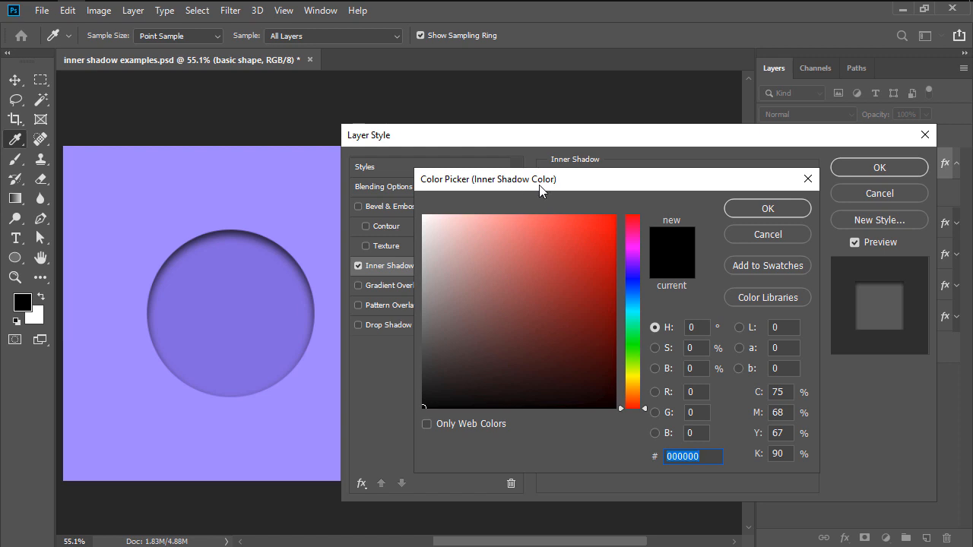
click(266, 287)
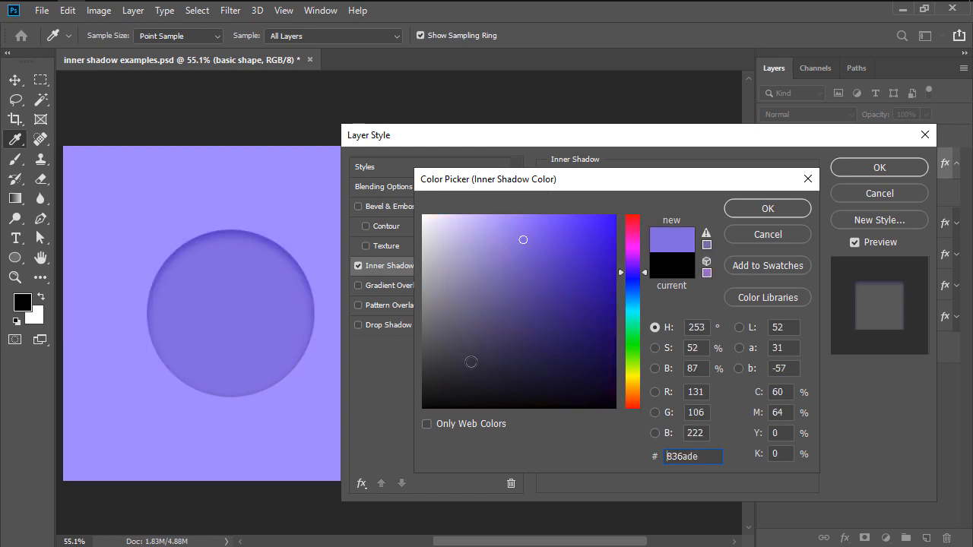
drag(487, 367, 503, 377)
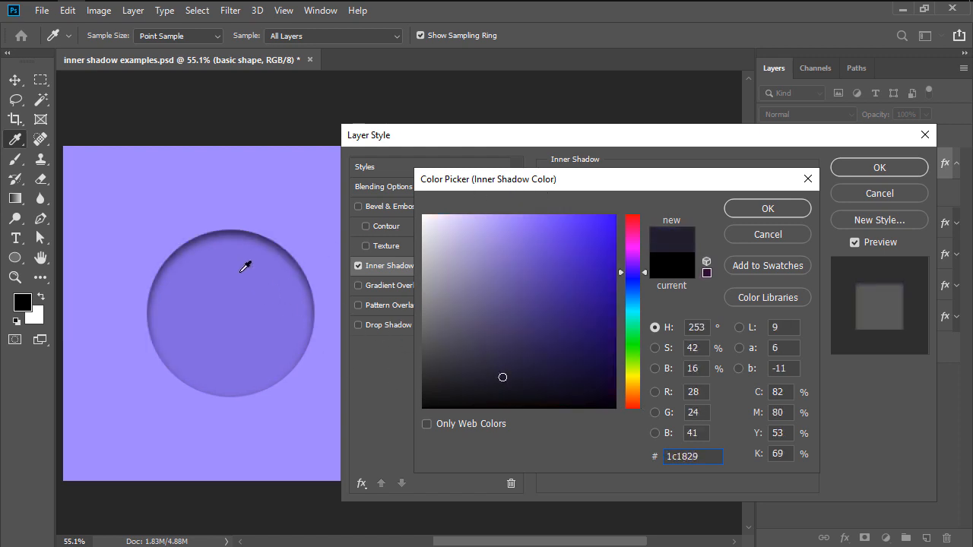
click(739, 213)
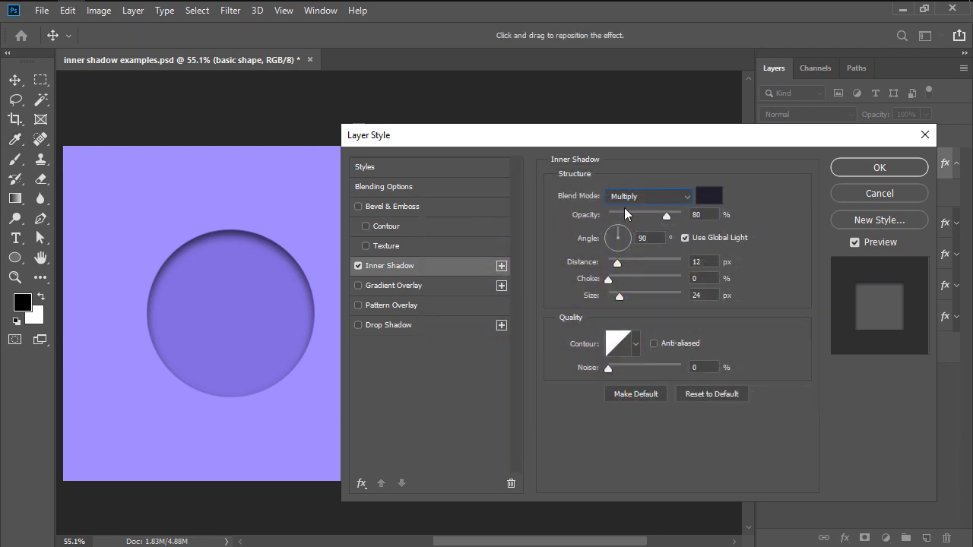
Try an inner shadow opacity of 57% and an angle of 111°, and return them to 80% and 90°
mouse_move(669, 217)
mouse_down()
mouse_move(639, 219)
mouse_move(651, 219)
mouse_up()
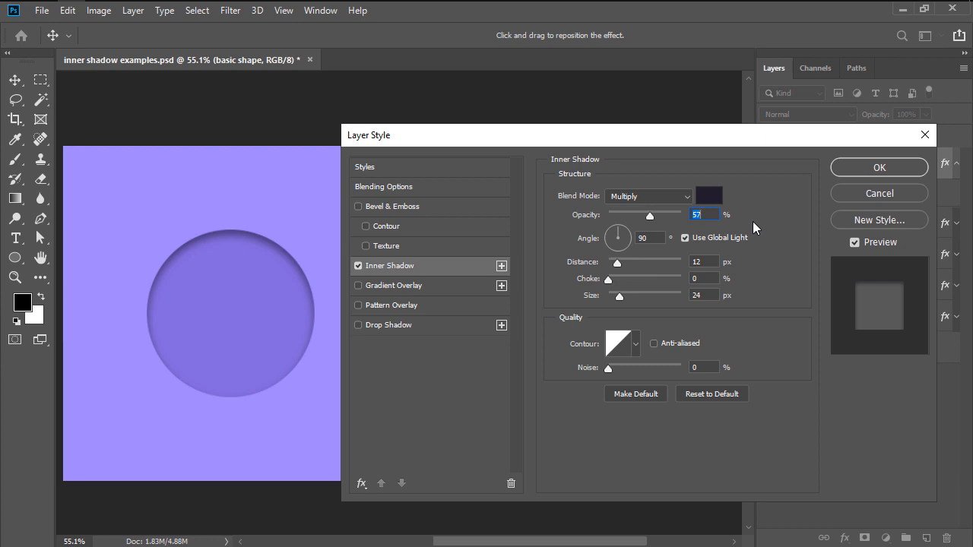
text(80)
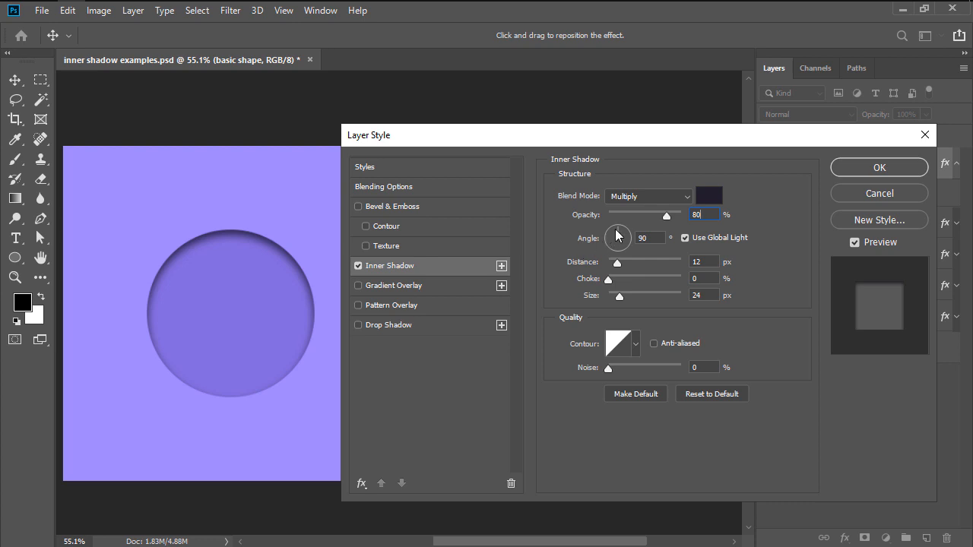
drag(618, 234, 613, 224)
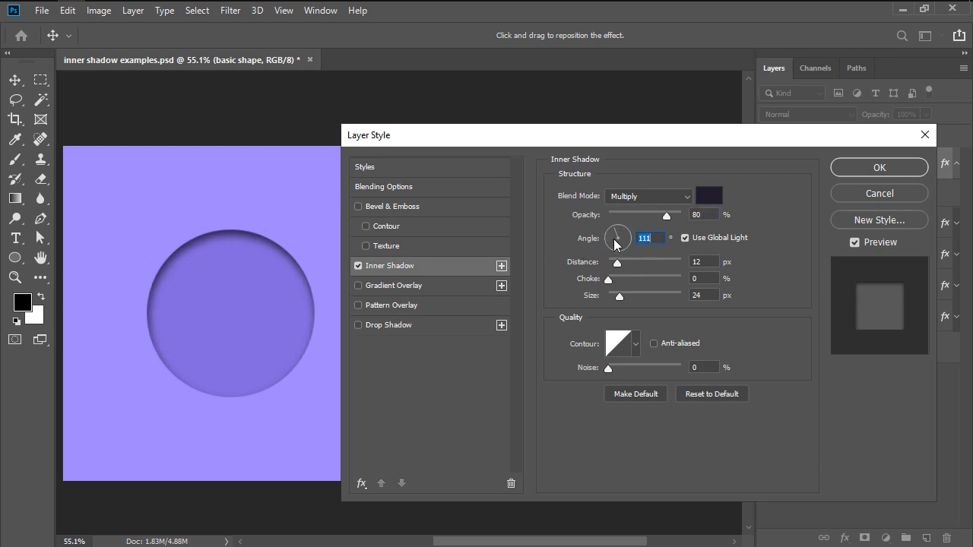
text(90)
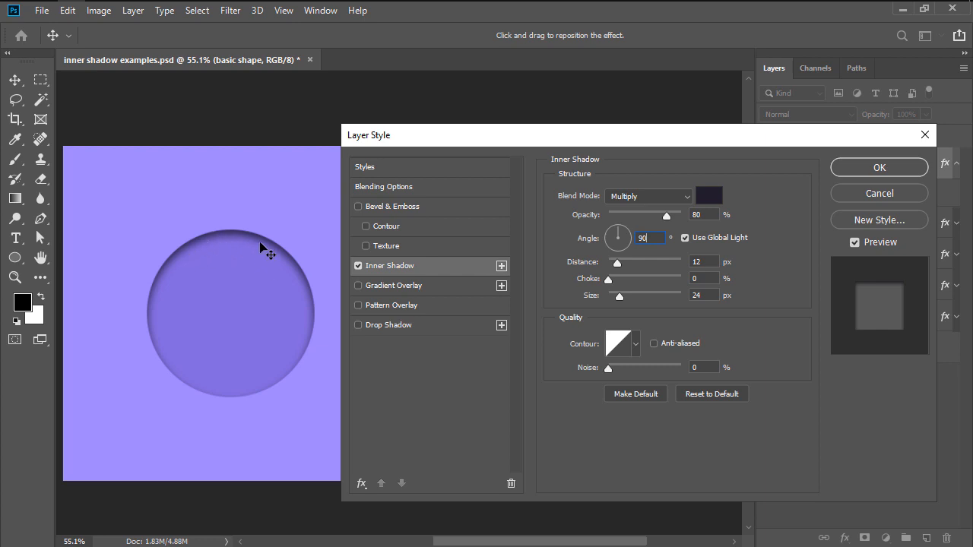
Reposition the inner shadow freehand on the canvas, and set its angle to 90° and its distance to 0 px
mouse_move(260, 242)
mouse_down()
mouse_move(251, 264)
mouse_move(274, 256)
mouse_move(261, 248)
mouse_up()
drag(650, 243, 555, 237)
text(90)
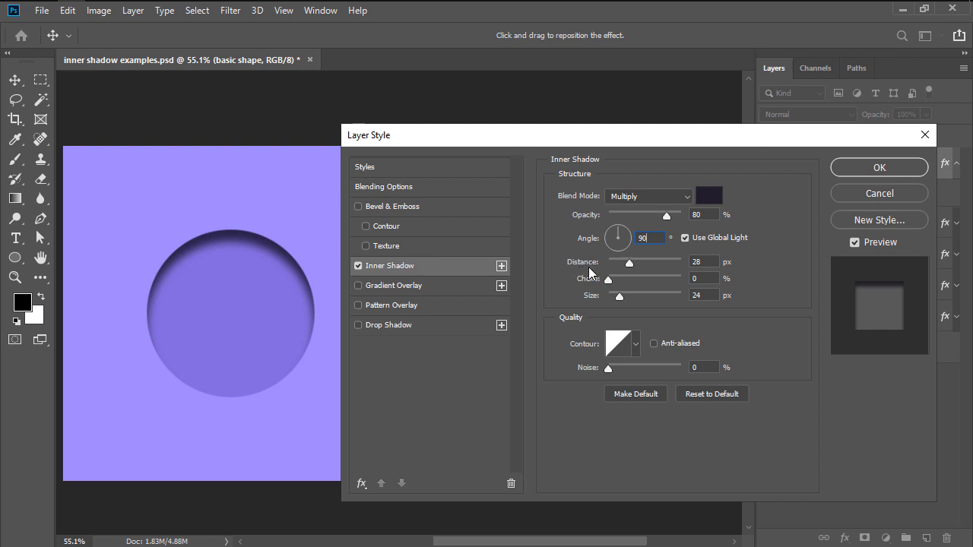
mouse_move(628, 263)
mouse_down()
mouse_move(657, 263)
mouse_move(631, 260)
mouse_up()
text(0)
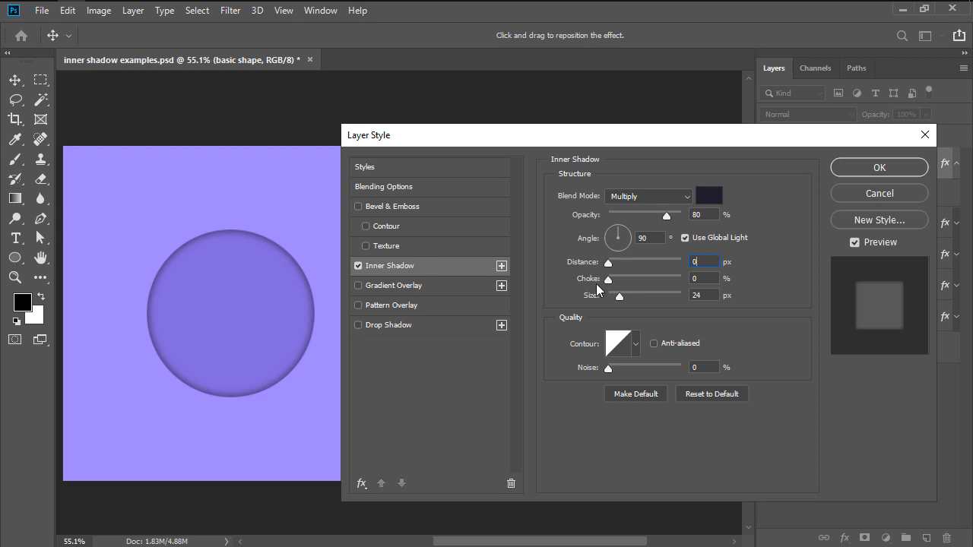
Set the inner shadow's choke to 12% and its size to 68 px
mouse_move(609, 280)
mouse_down()
mouse_move(663, 280)
mouse_move(624, 281)
mouse_up()
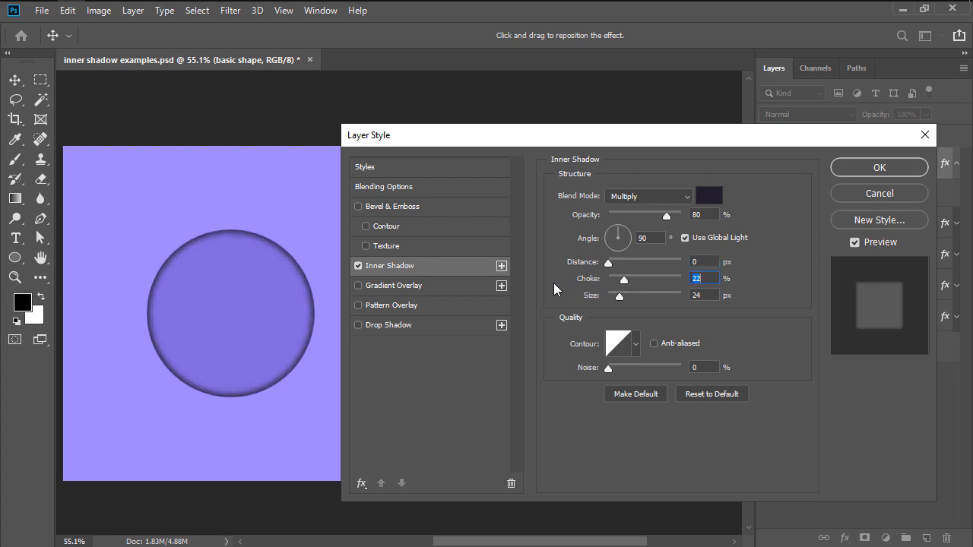
text(0)
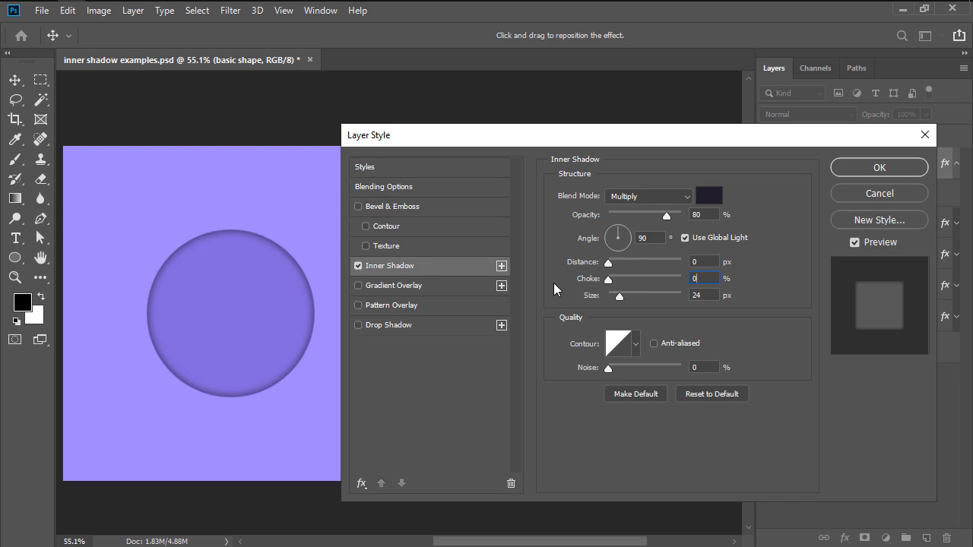
key(BackSpace)
text(12)
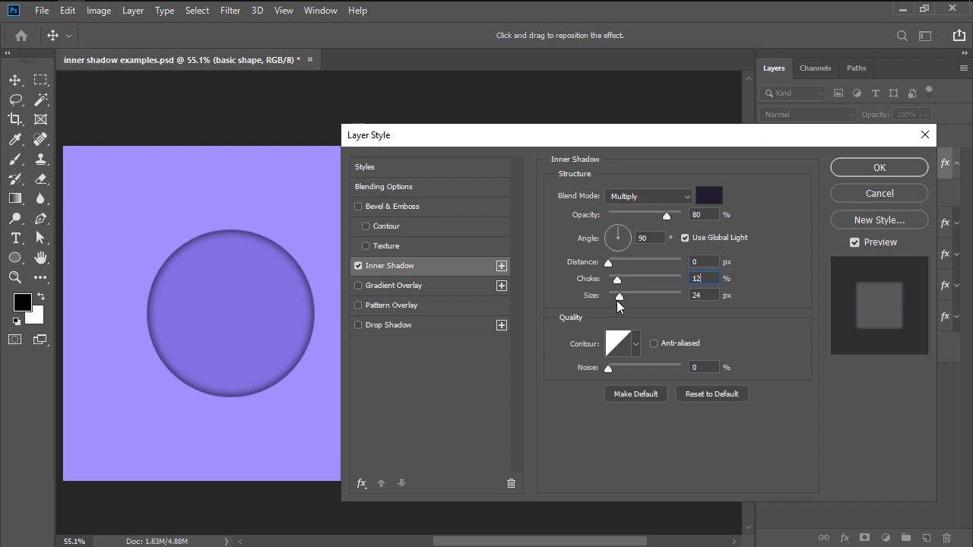
mouse_move(620, 299)
mouse_down()
mouse_move(656, 298)
mouse_move(633, 296)
mouse_up()
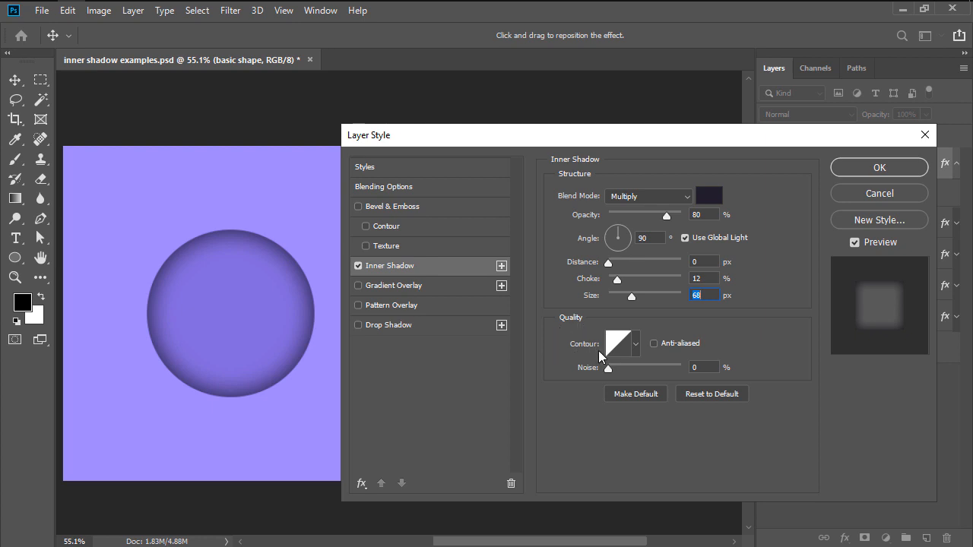
Try several contour presets on the inner shadow, including the cone, ring and rolling shapes, and return it to the linear contour
click(639, 345)
click(568, 378)
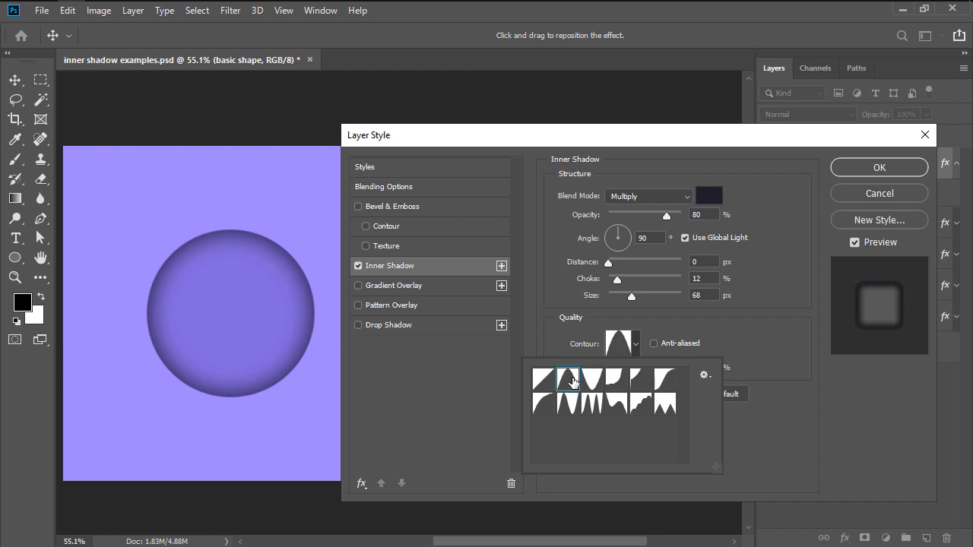
click(593, 381)
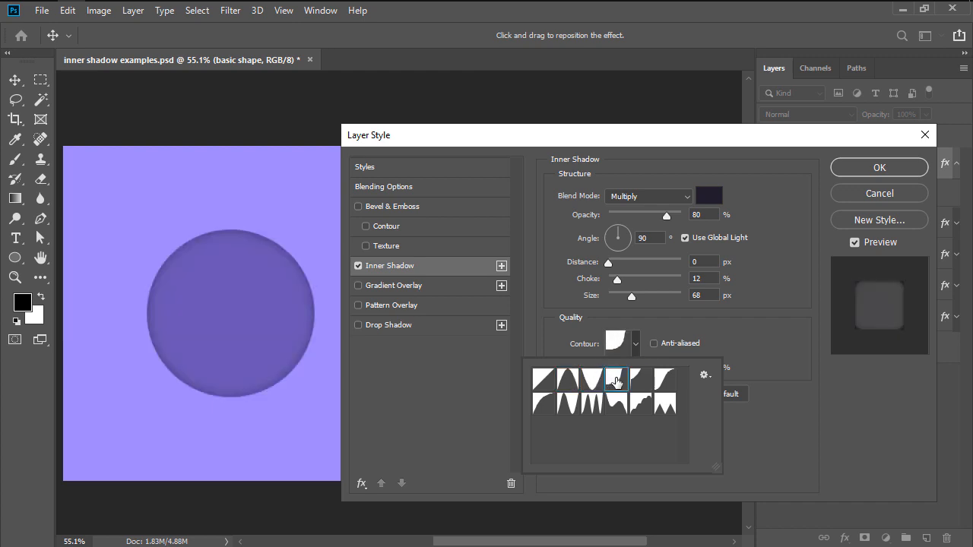
click(662, 384)
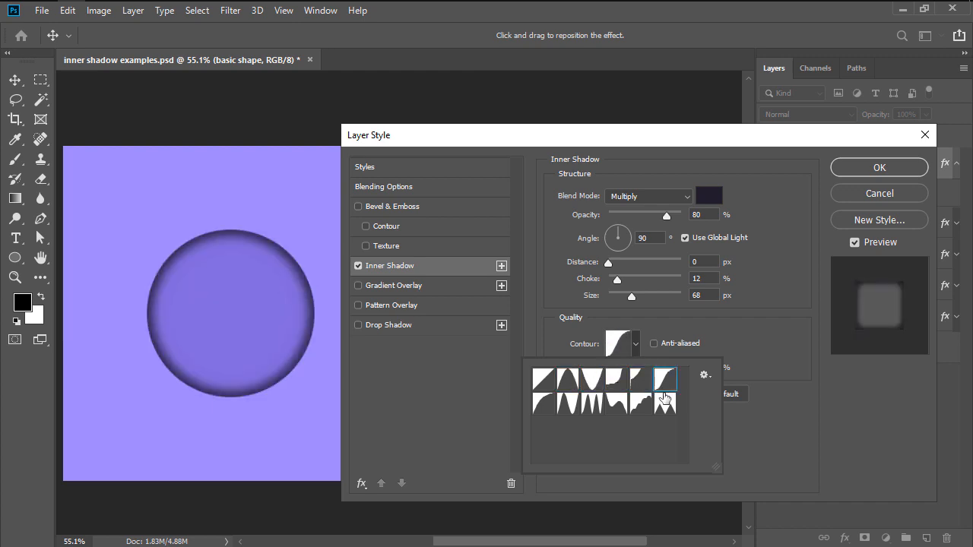
click(642, 411)
click(617, 406)
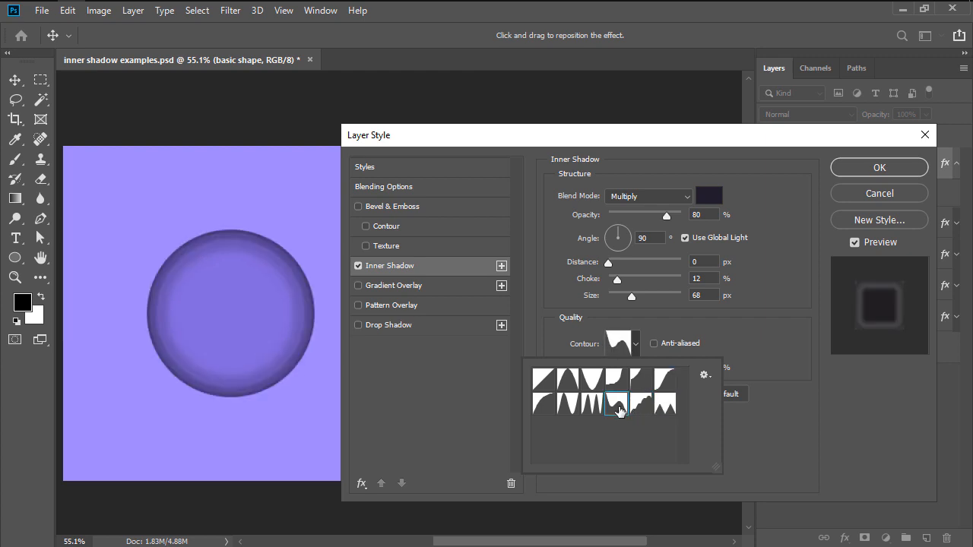
click(594, 409)
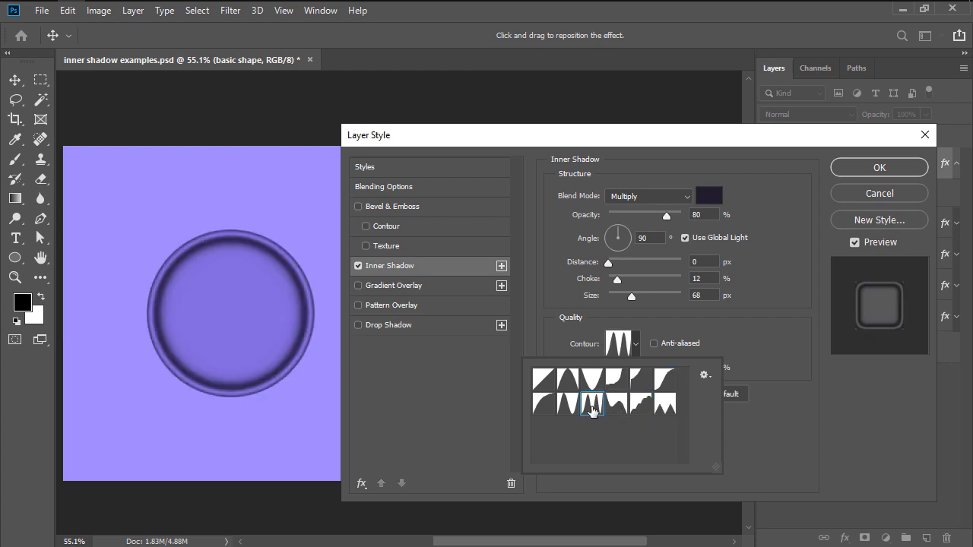
click(546, 408)
click(543, 384)
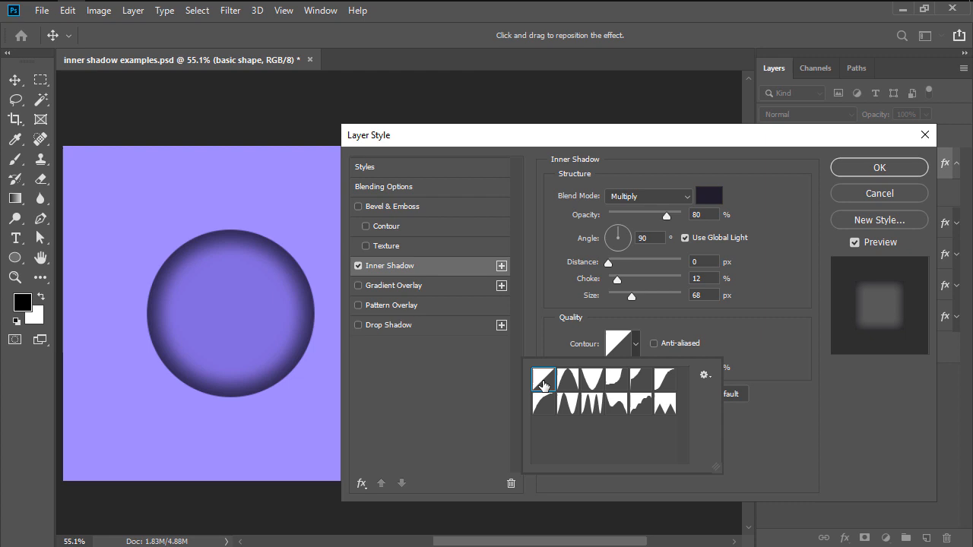
click(553, 340)
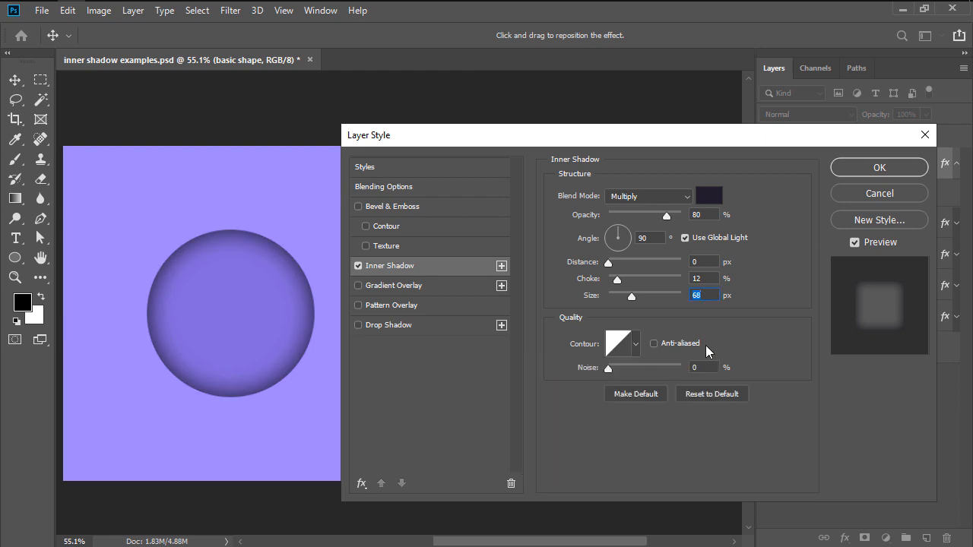
Turn on anti-aliasing for the inner shadow's contour, set its noise to 6%, and apply the layer style
click(655, 343)
mouse_move(608, 371)
mouse_down()
mouse_move(664, 371)
mouse_move(613, 370)
mouse_up()
click(879, 168)
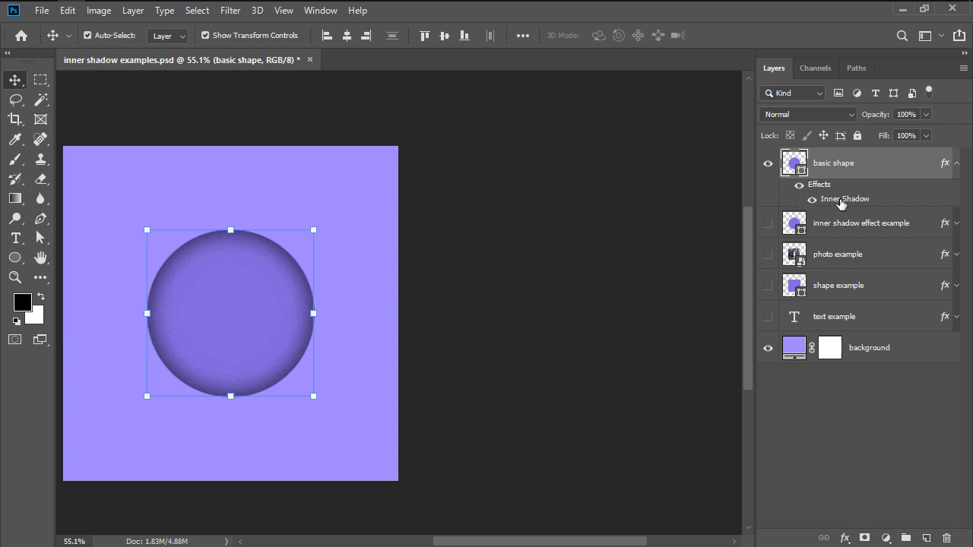
Edit the basic shape layer's Inner Shadow effect to set its noise to 0%, apply it, and deselect the layer
double_click(843, 199)
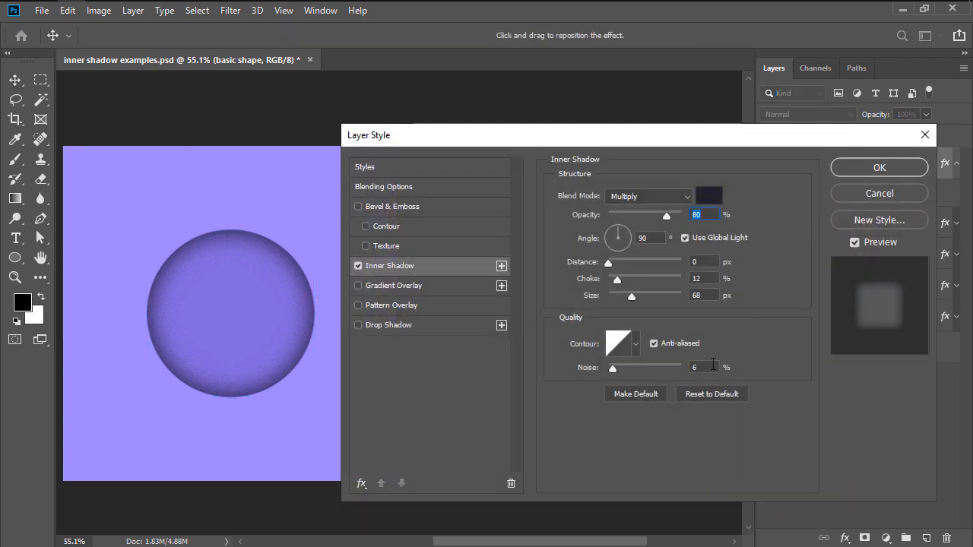
double_click(713, 366)
text(0)
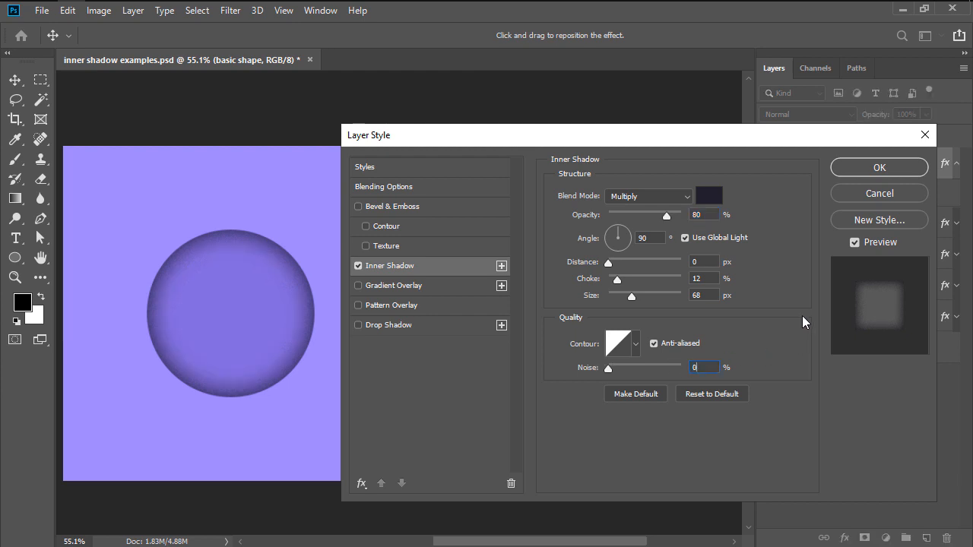
click(857, 168)
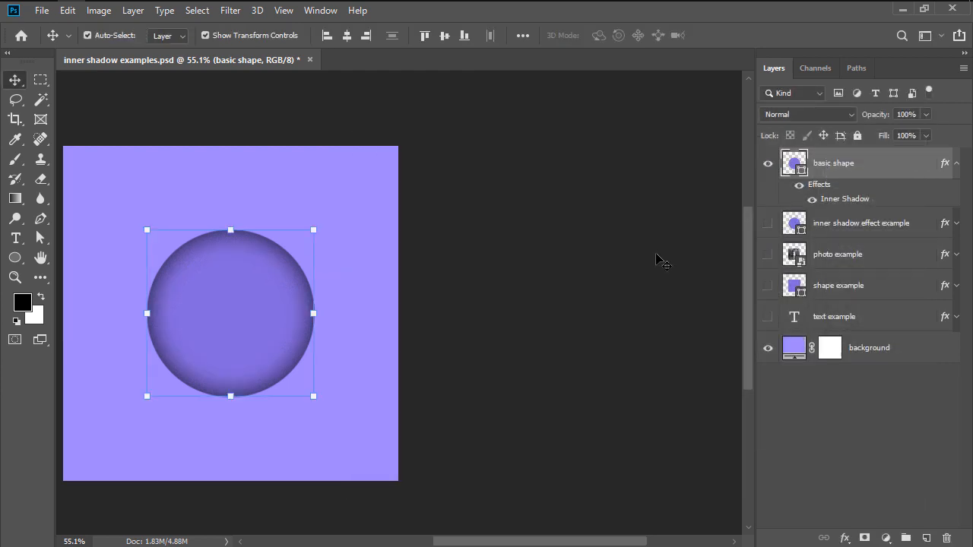
scroll(660, 261, up, 2)
click(660, 261)
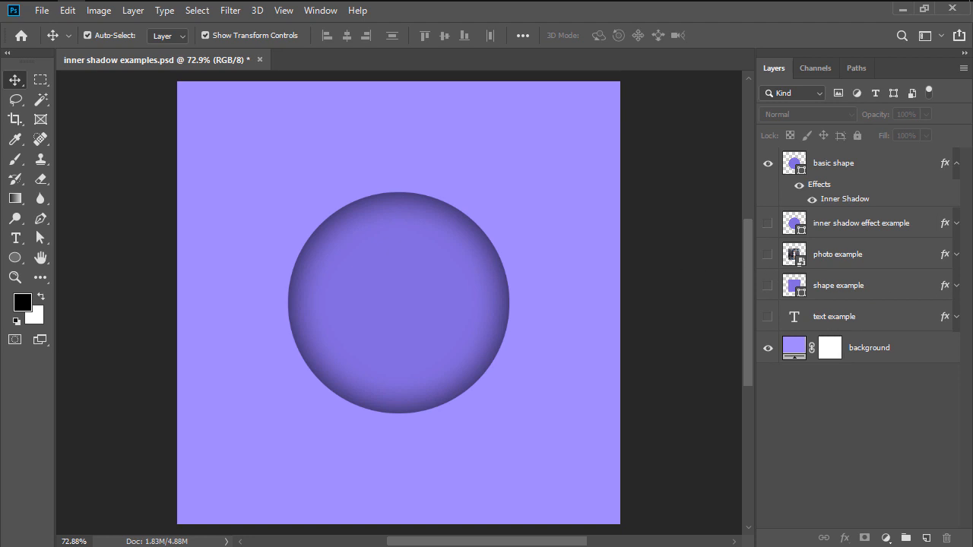